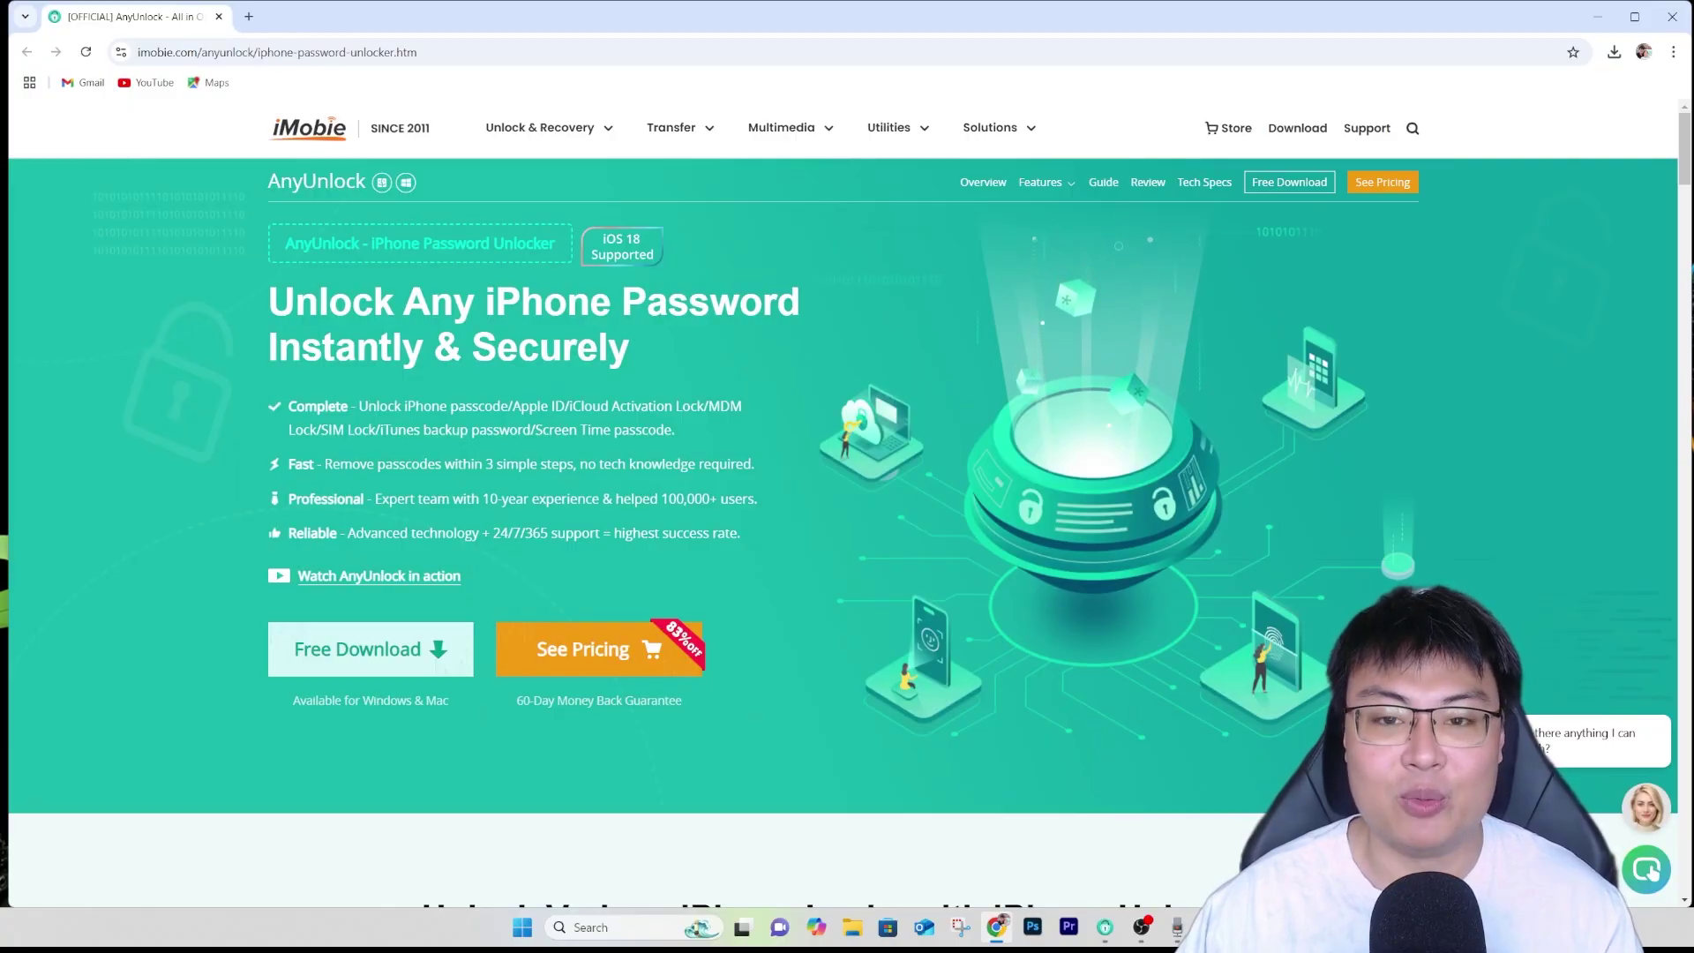
scroll(848, 529, down, 1)
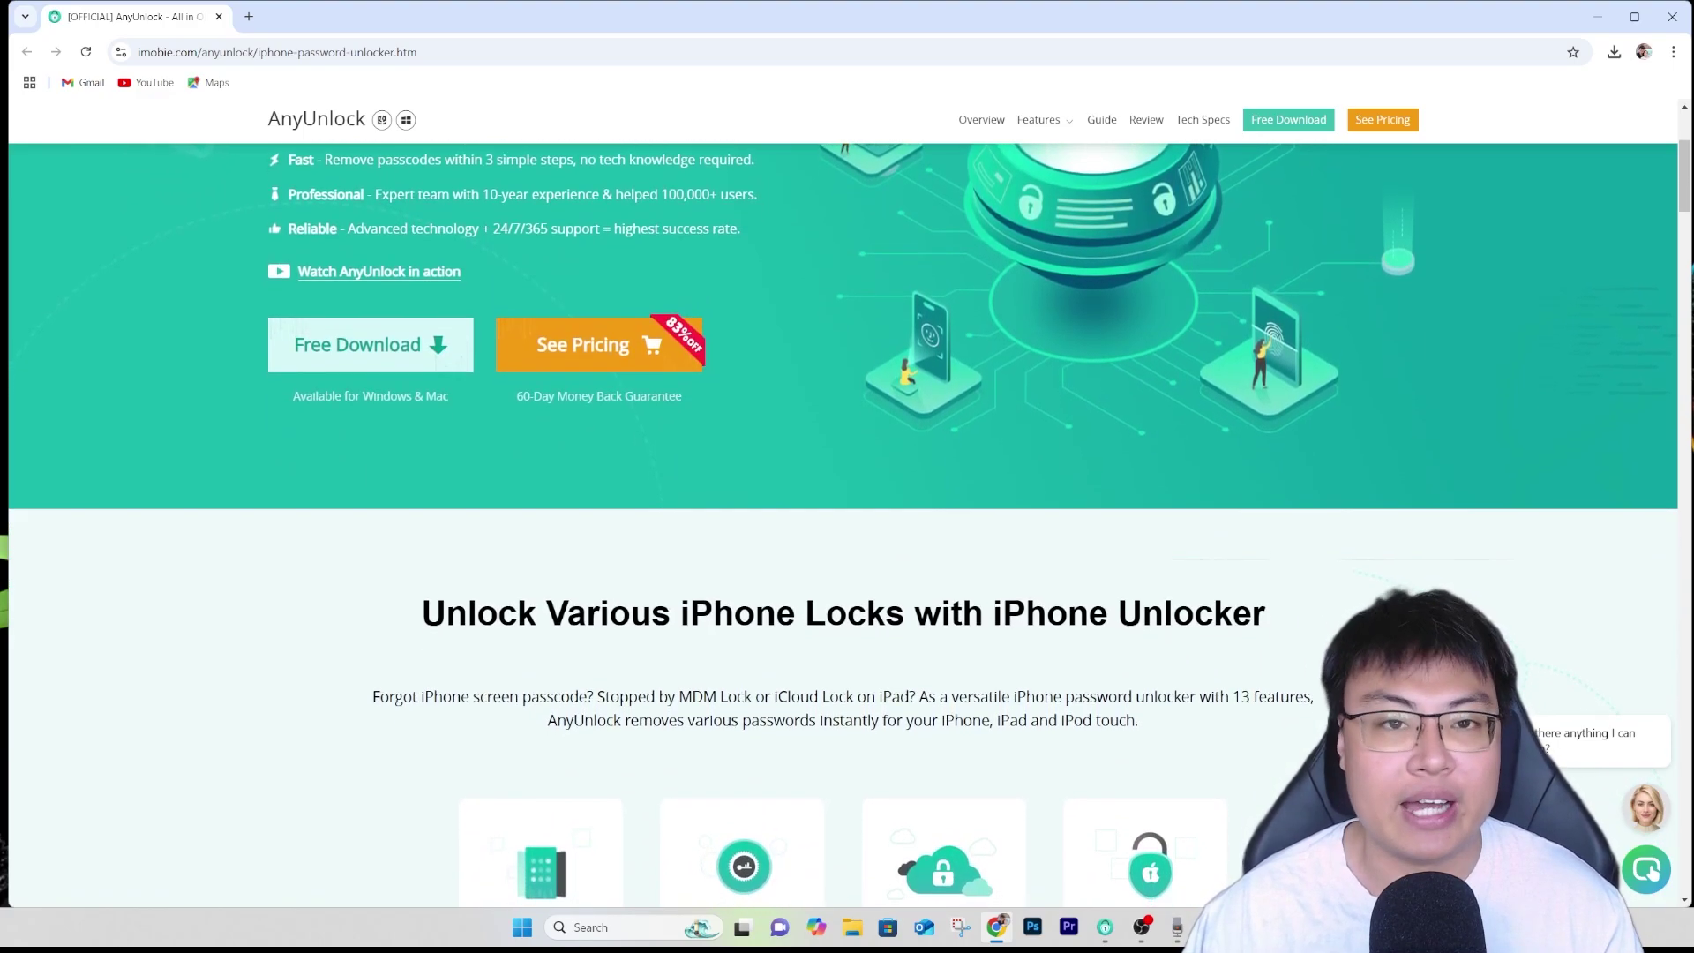
scroll(841, 530, down, 1)
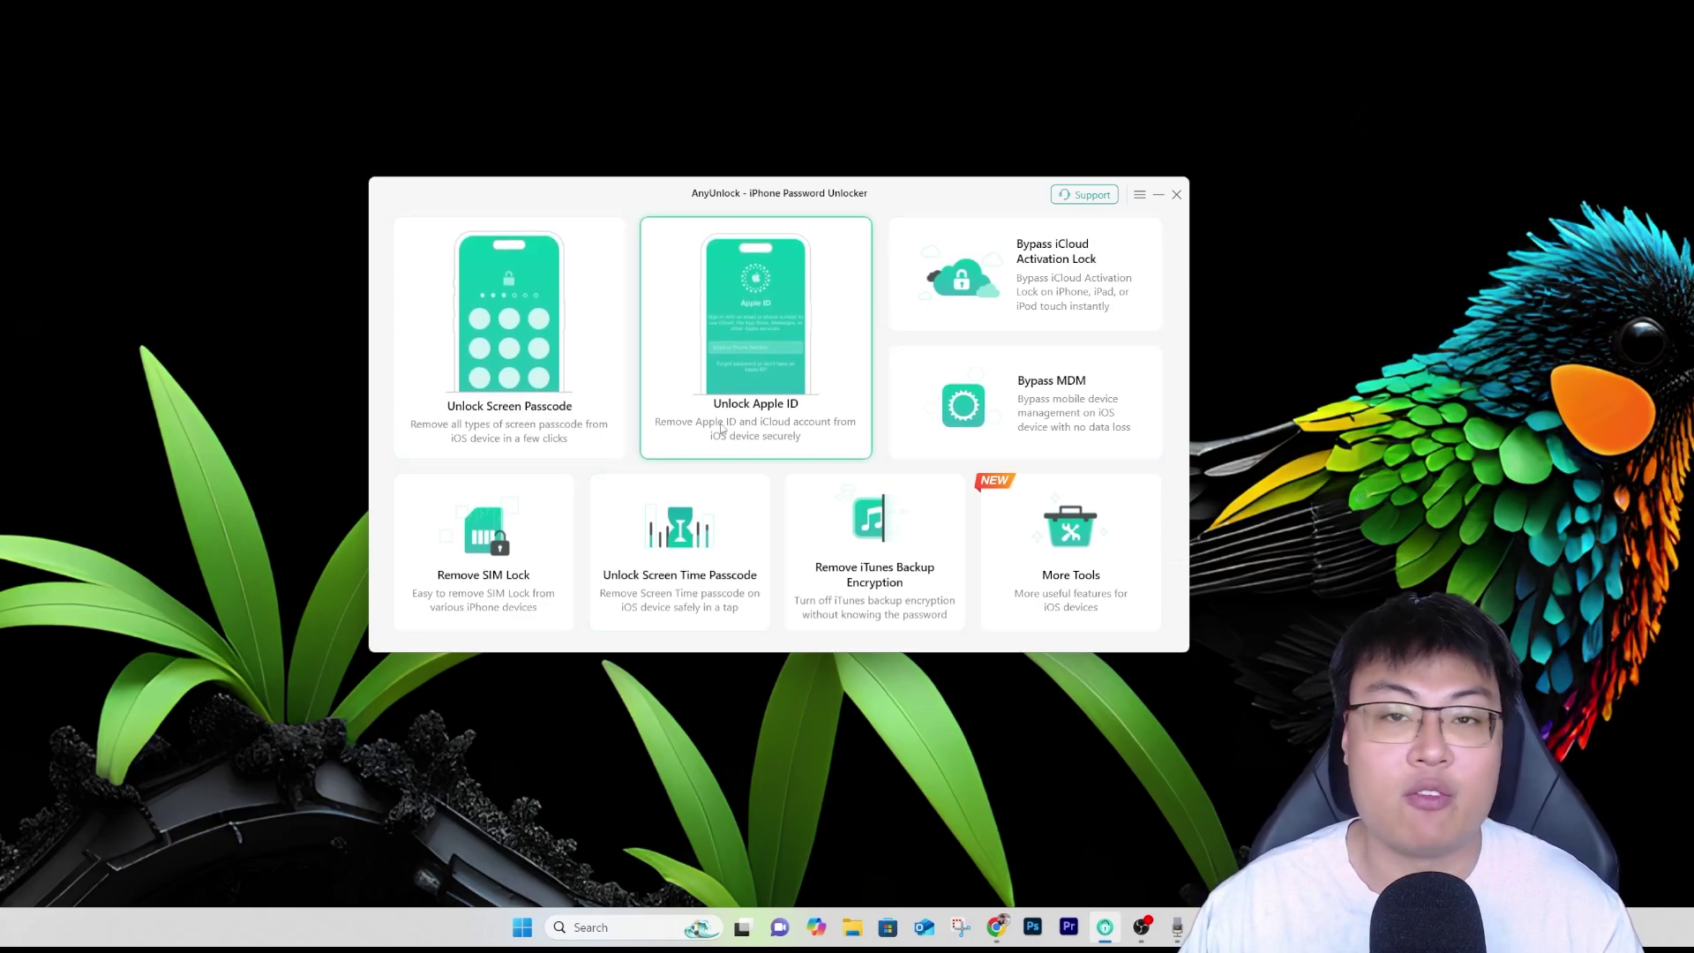
Launch Unlock Apple ID with Start Now and close the iTunes install prompt
click(766, 332)
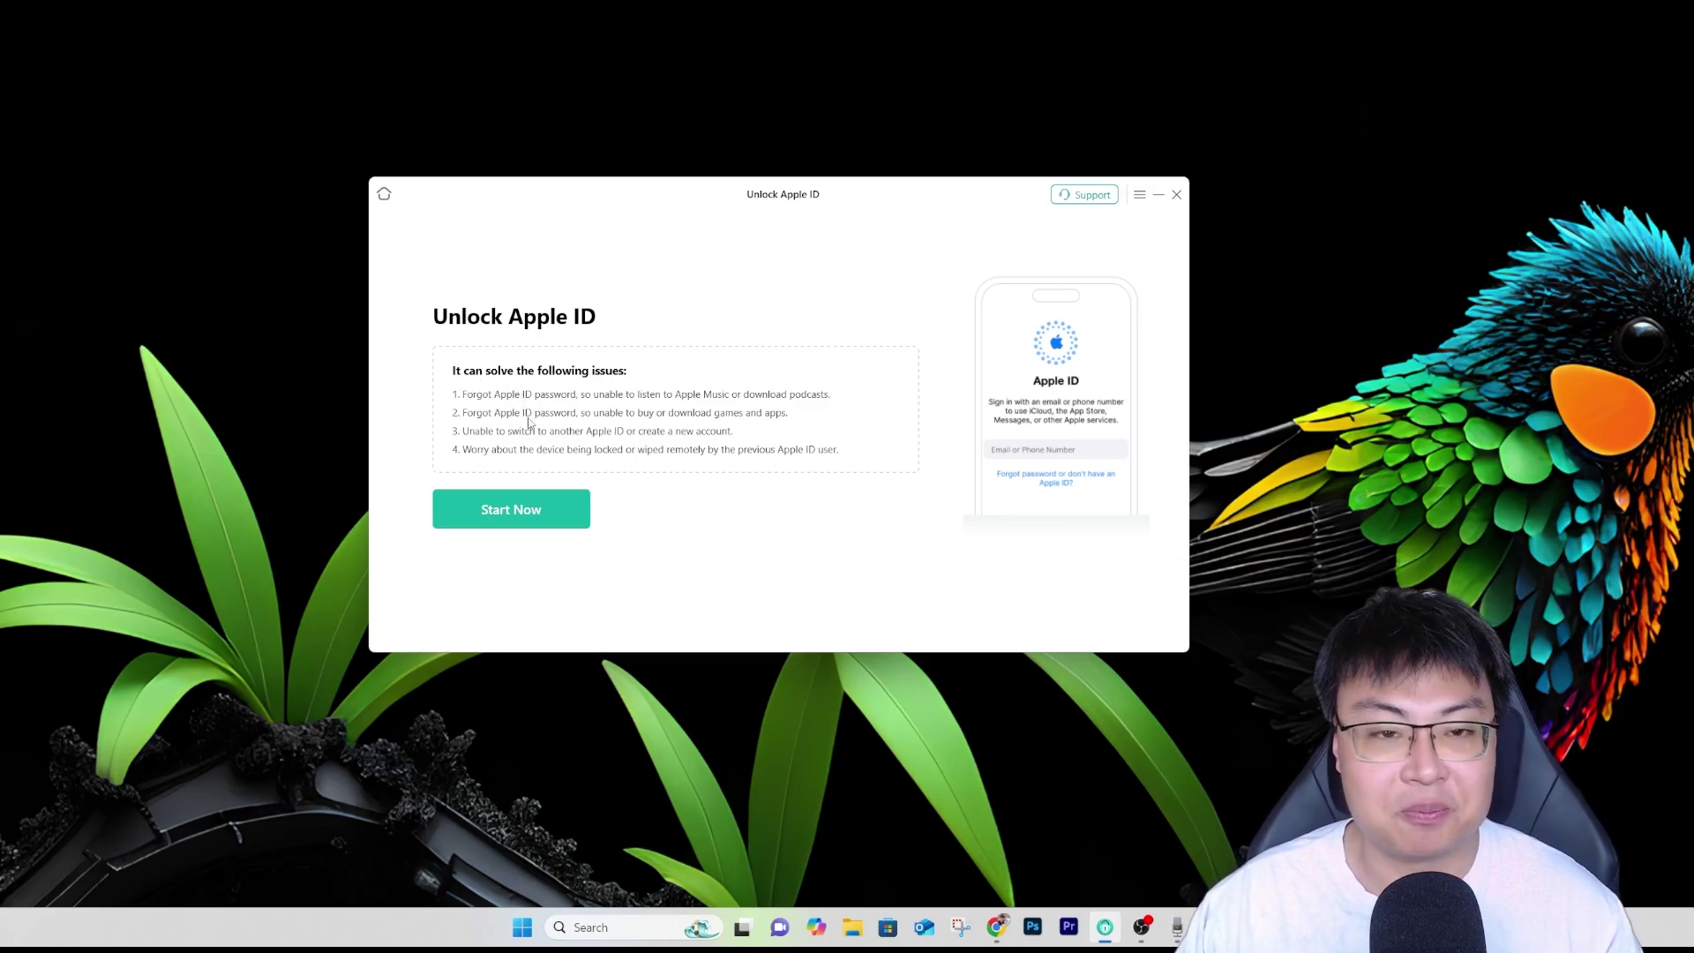
click(501, 511)
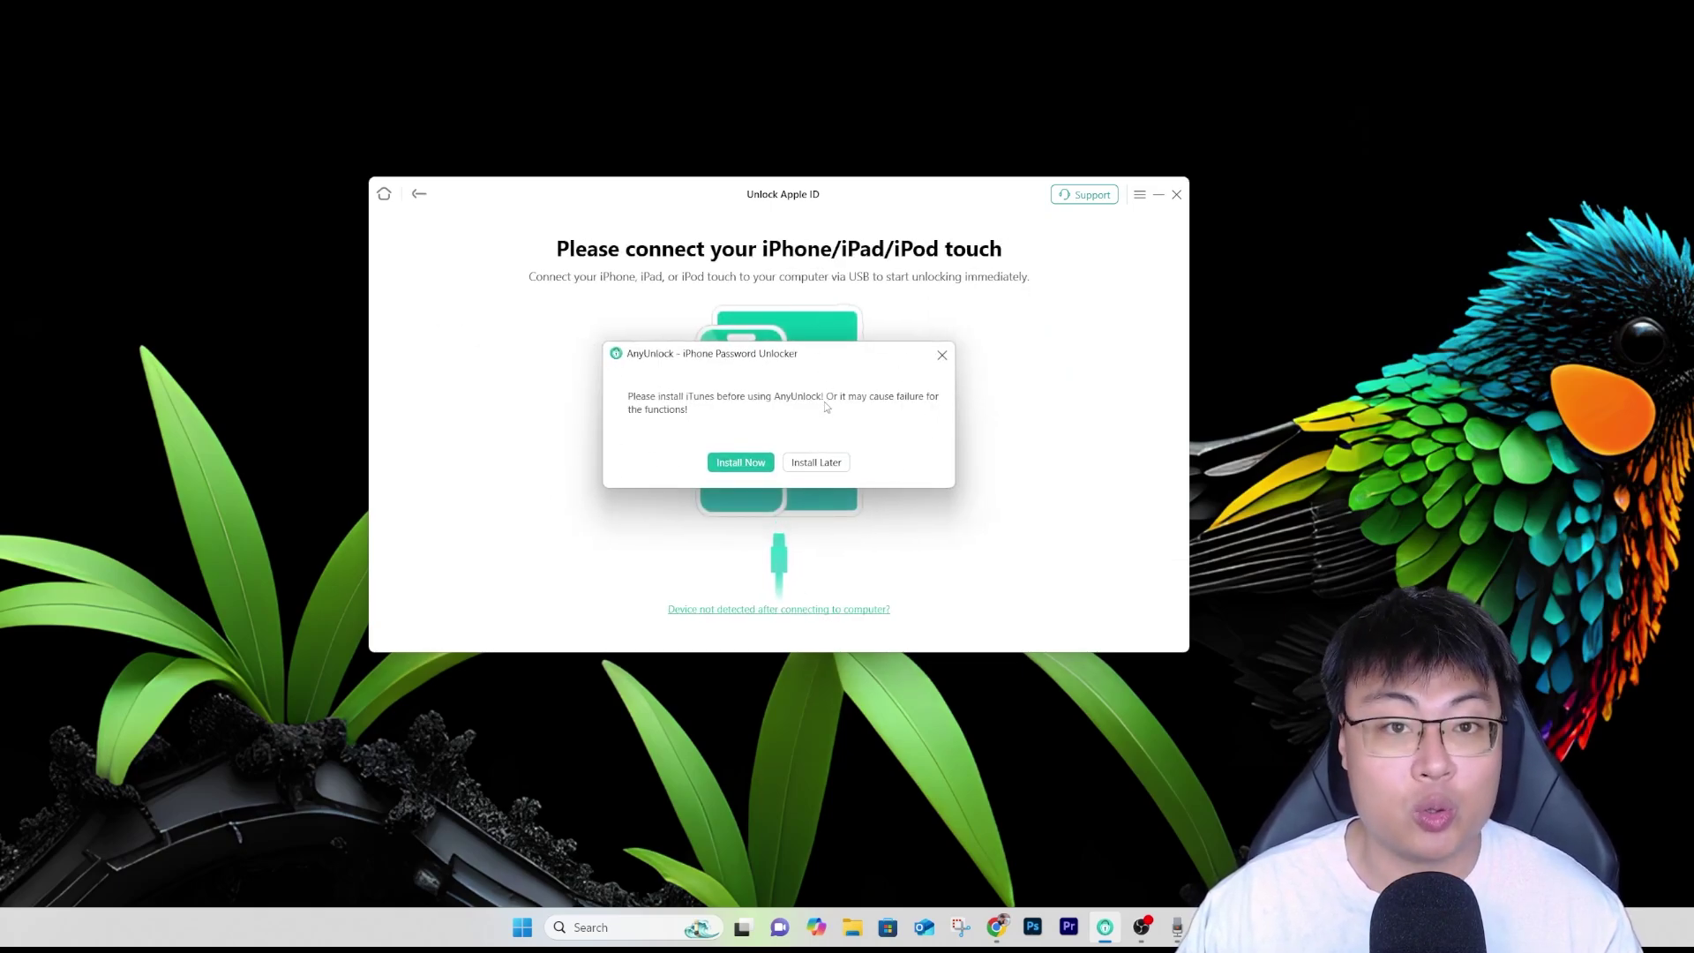
click(942, 358)
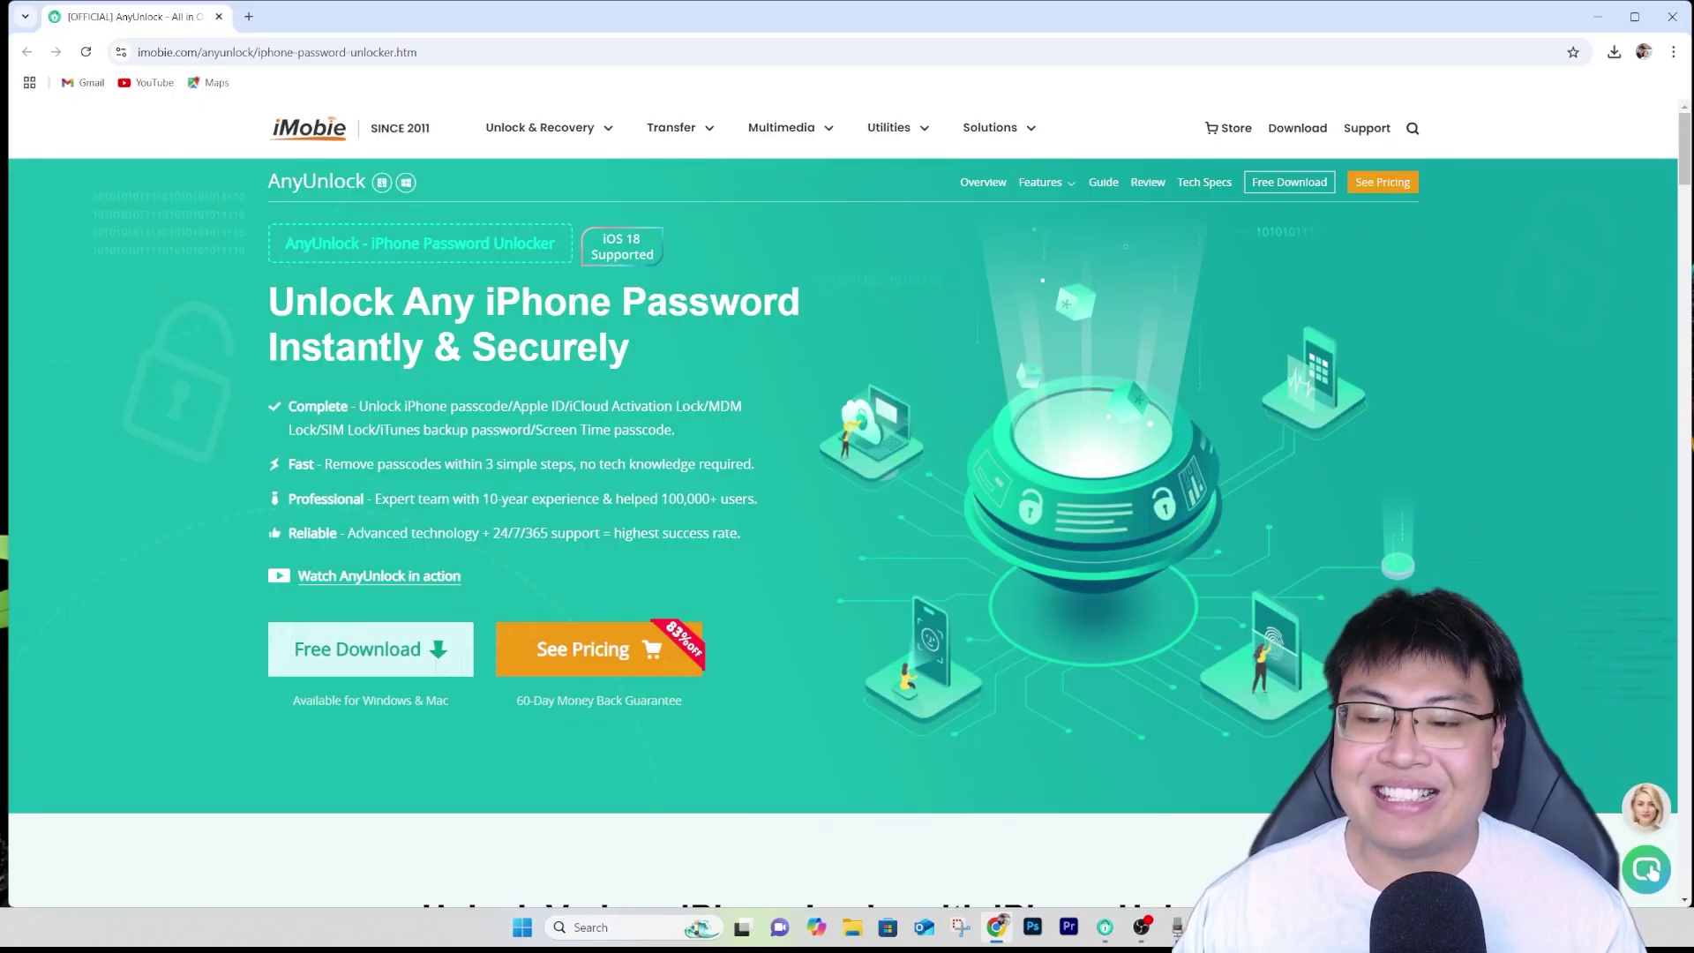
scroll(1651, 871, down, 1)
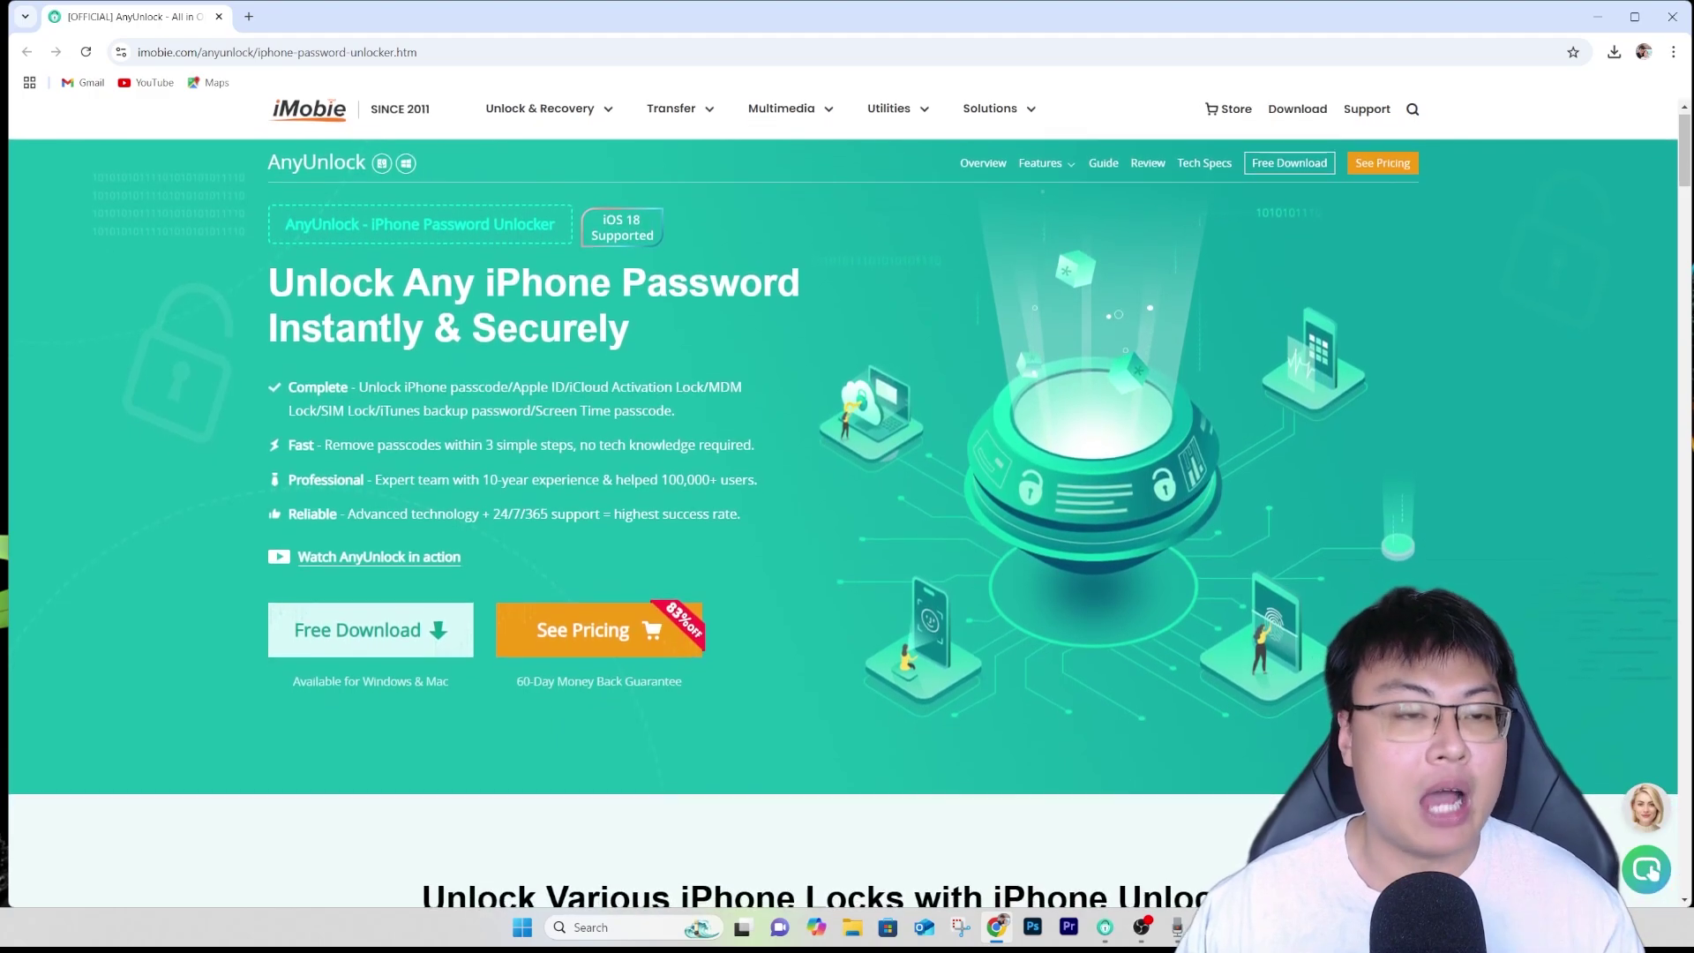